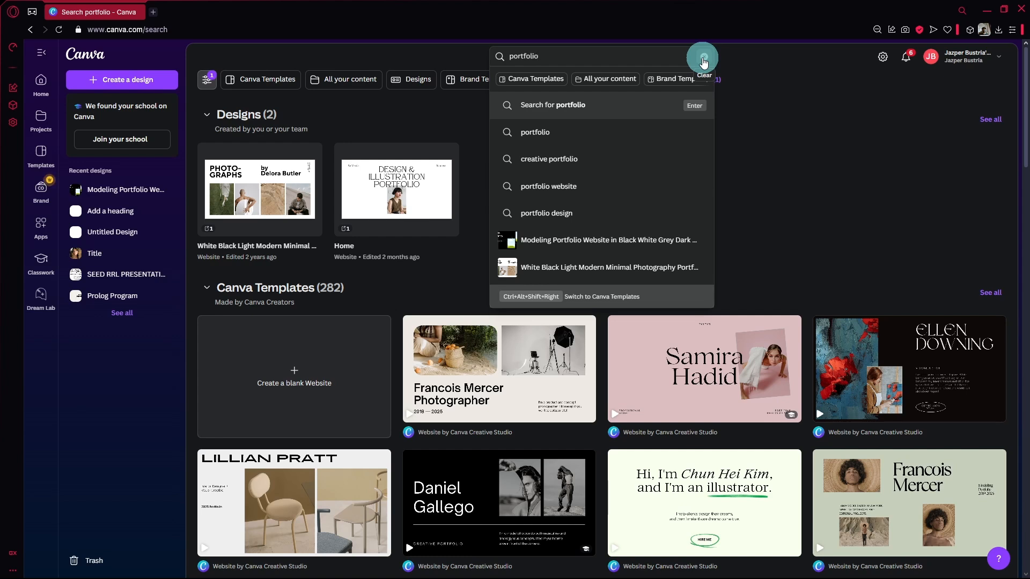
Replace the current template search with "landing page" and run it
left_click(703, 57)
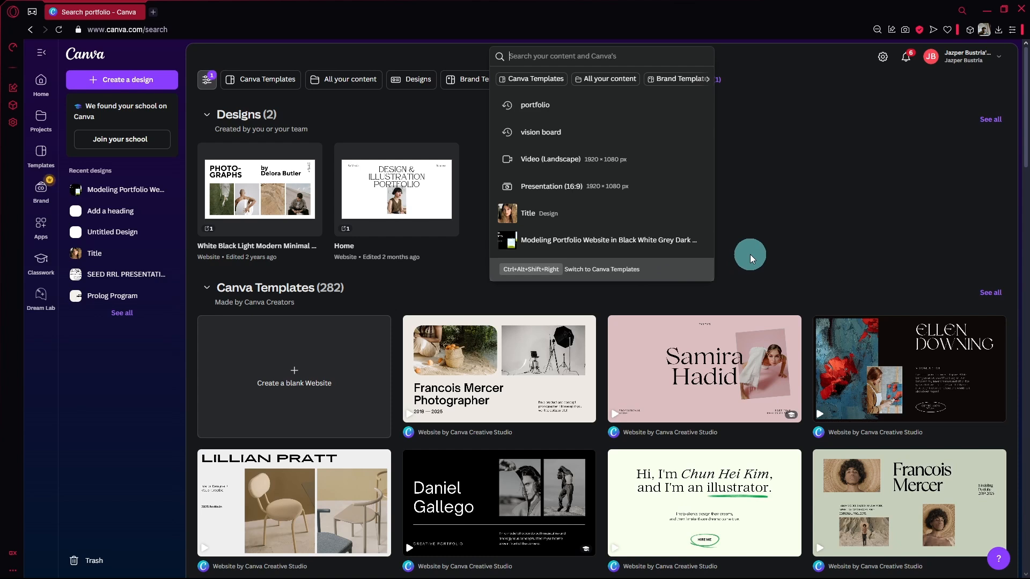
type("landing page")
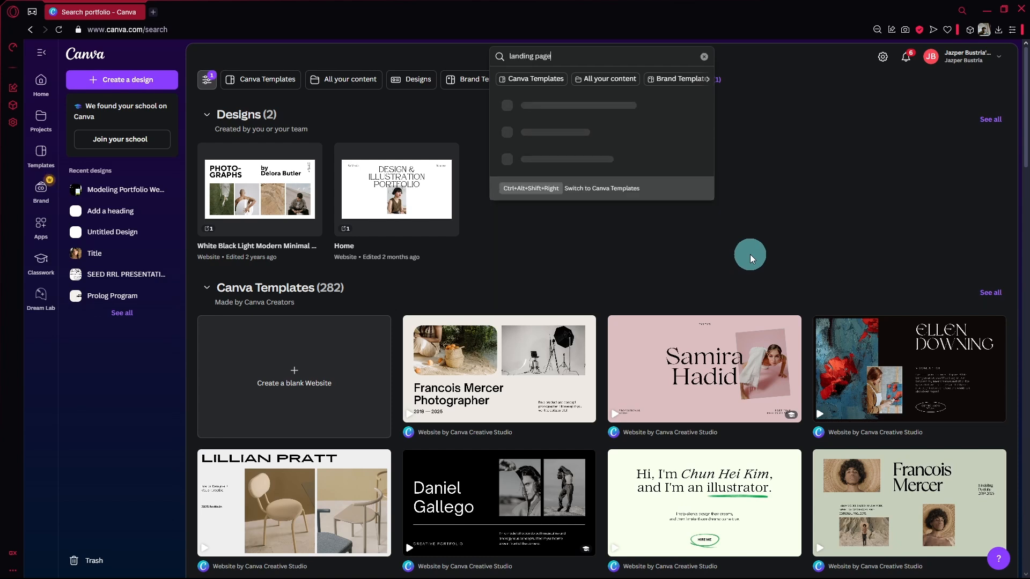
key("Return")
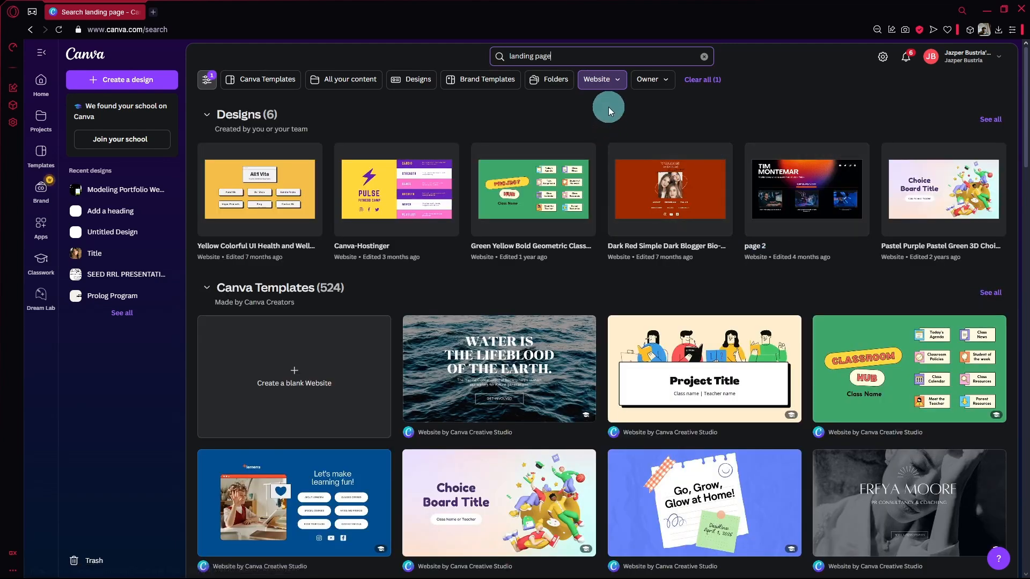
Look through the category filter options for the search results, keeping Website selected
left_click(598, 80)
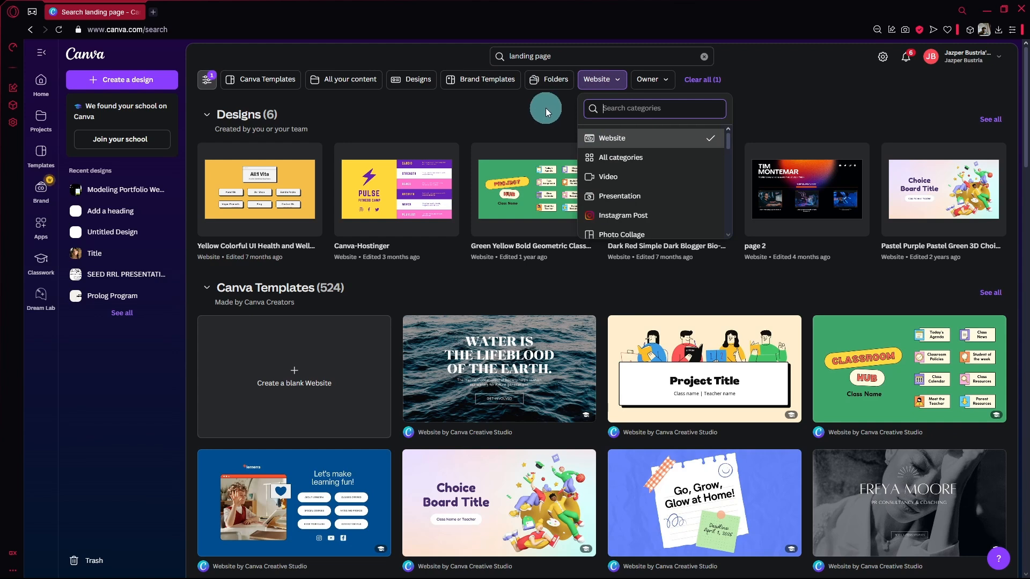
scroll(633, 181, "down", 1)
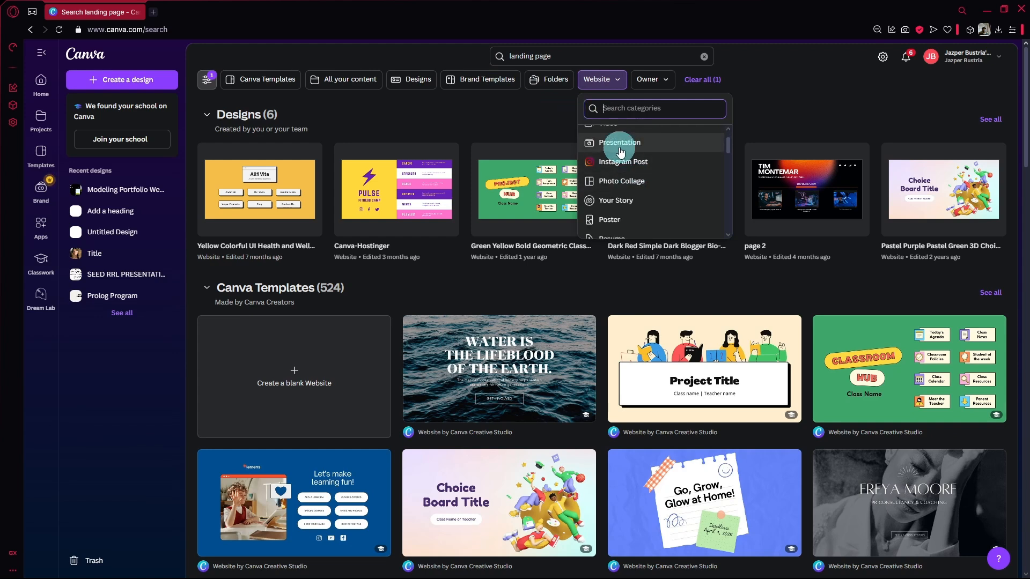
left_click(513, 109)
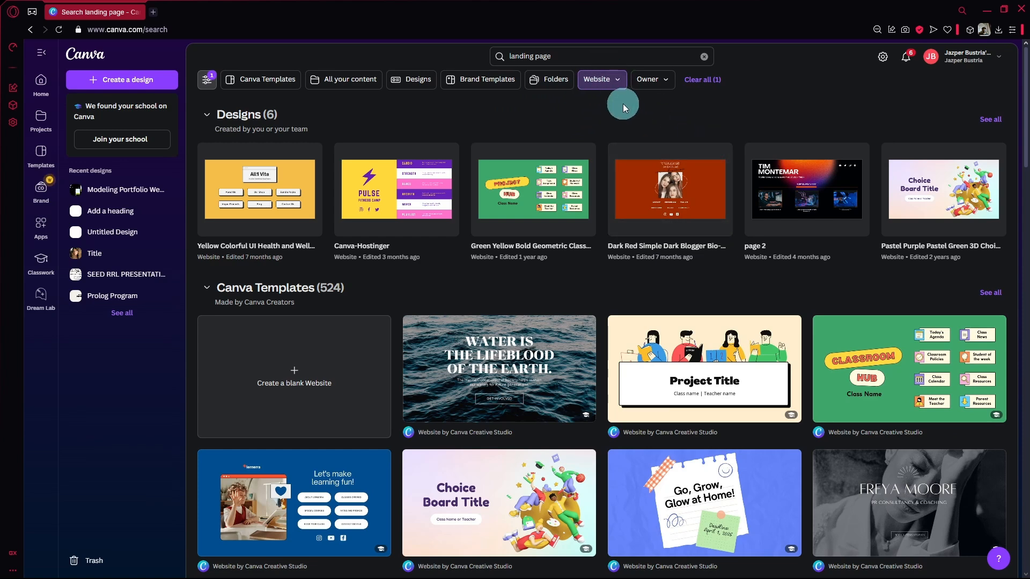
Browse the landing page website templates in the search results
scroll(666, 306, "down", 4)
scroll(666, 306, "down", 2)
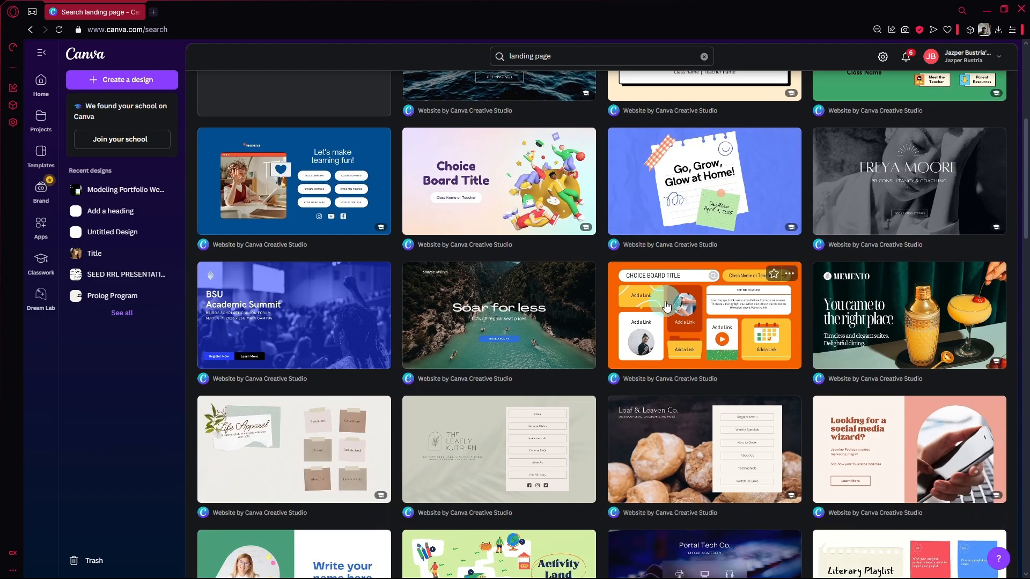
scroll(526, 252, "down", 4)
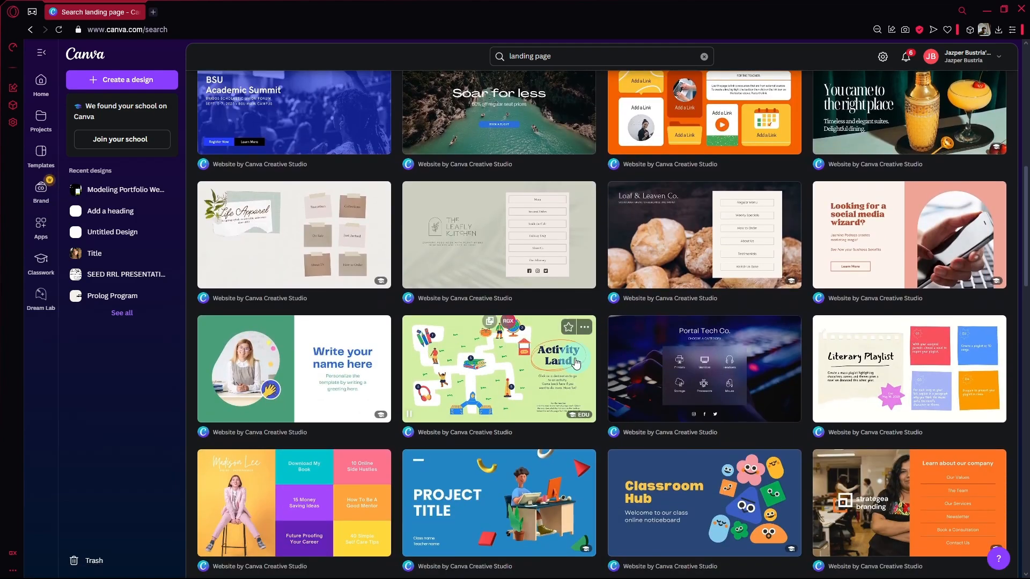
scroll(663, 266, "down", 3)
scroll(663, 266, "down", 5)
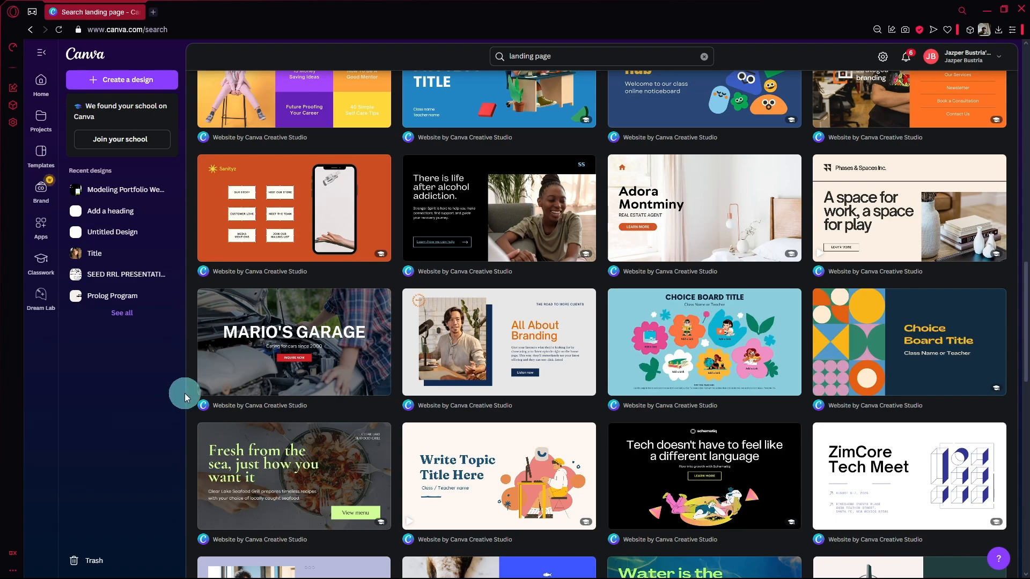
scroll(483, 322, "down", 4)
scroll(712, 246, "down", 3)
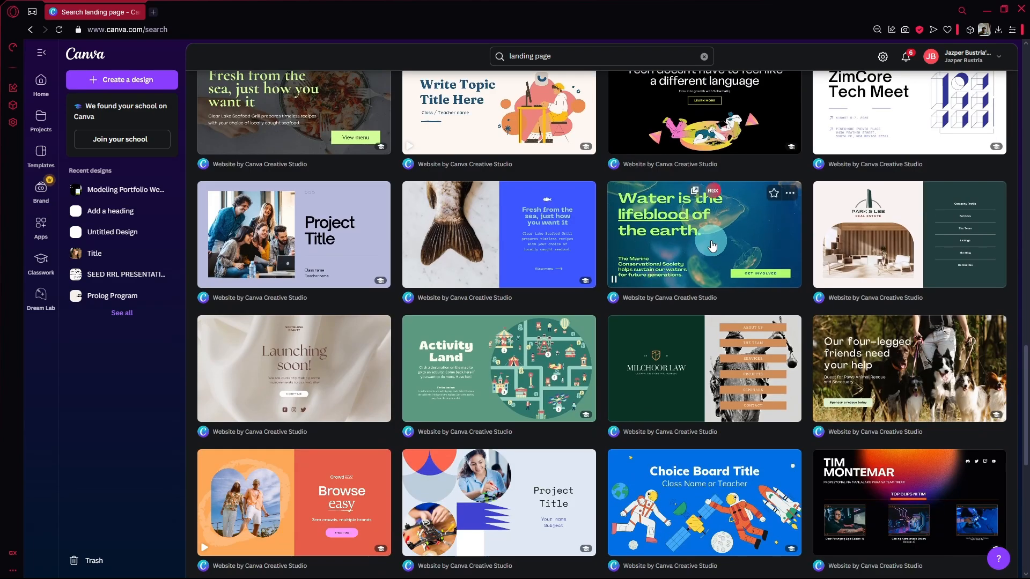
scroll(563, 292, "down", 4)
scroll(483, 268, "down", 3)
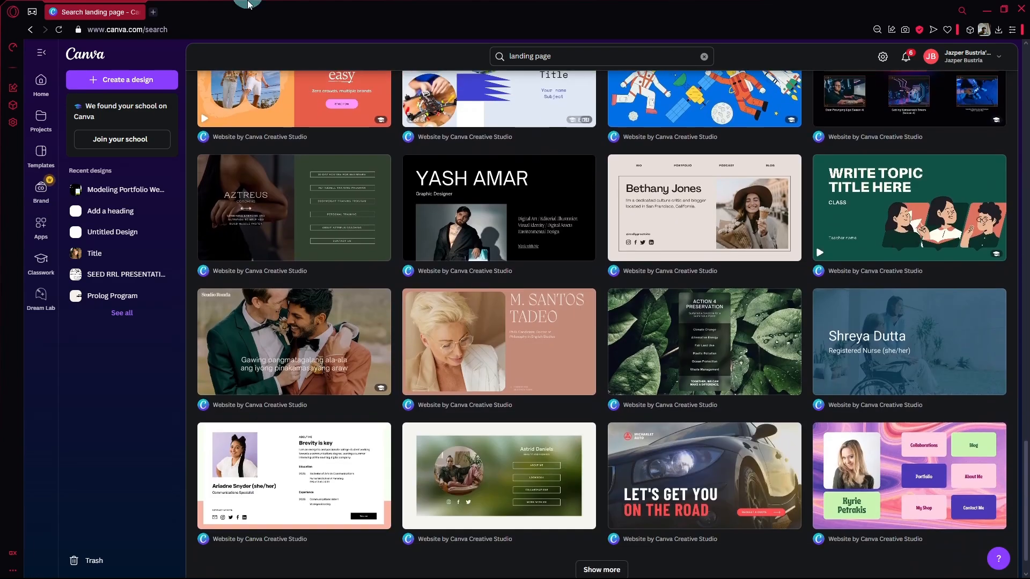
scroll(582, 391, "down", 1)
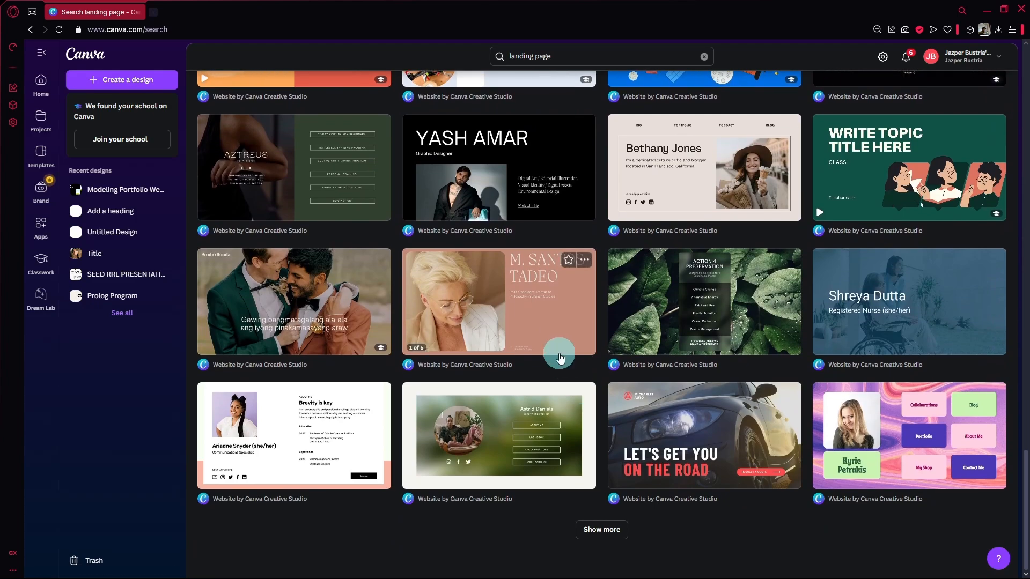
Open the "Cream and Brown Photographic Beauty Site Launch Website" template for customizing in a new browser tab and switch to it
scroll(559, 359, "up", 8)
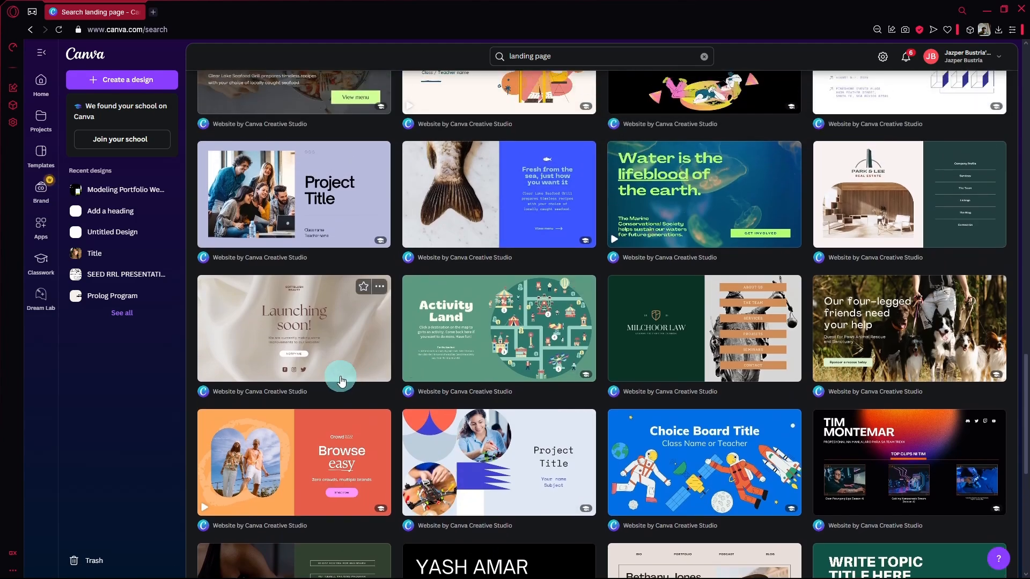
left_click(311, 350)
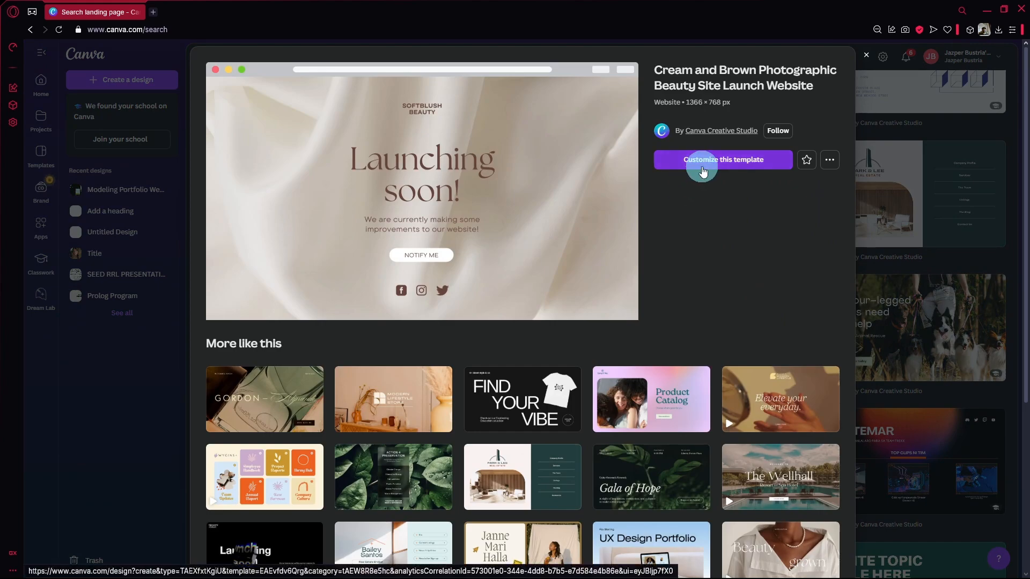
right_click(703, 171)
left_click(751, 179)
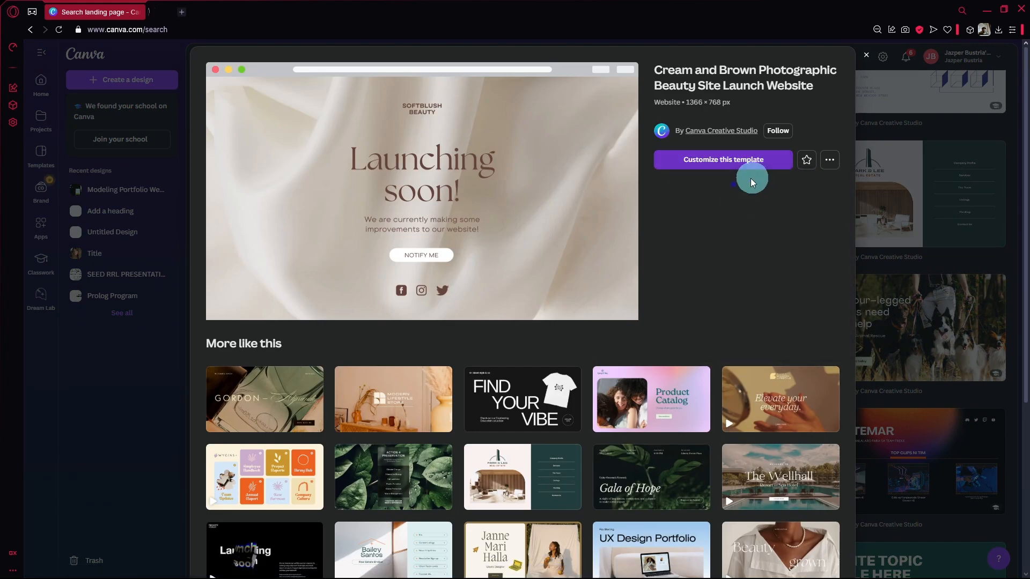
key("Escape")
scroll(506, 344, "up", 6)
scroll(506, 343, "up", 10)
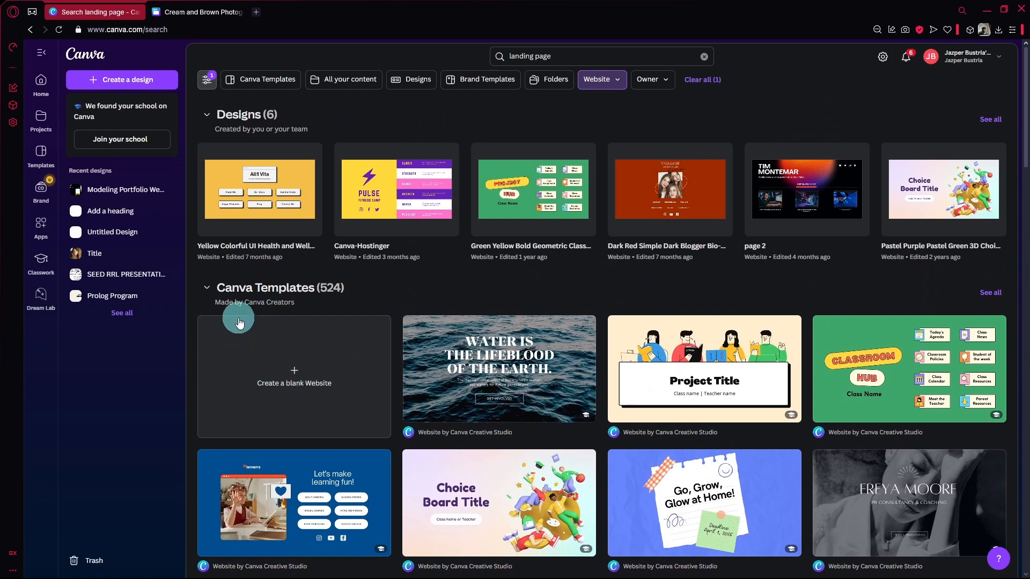
left_click(211, 12)
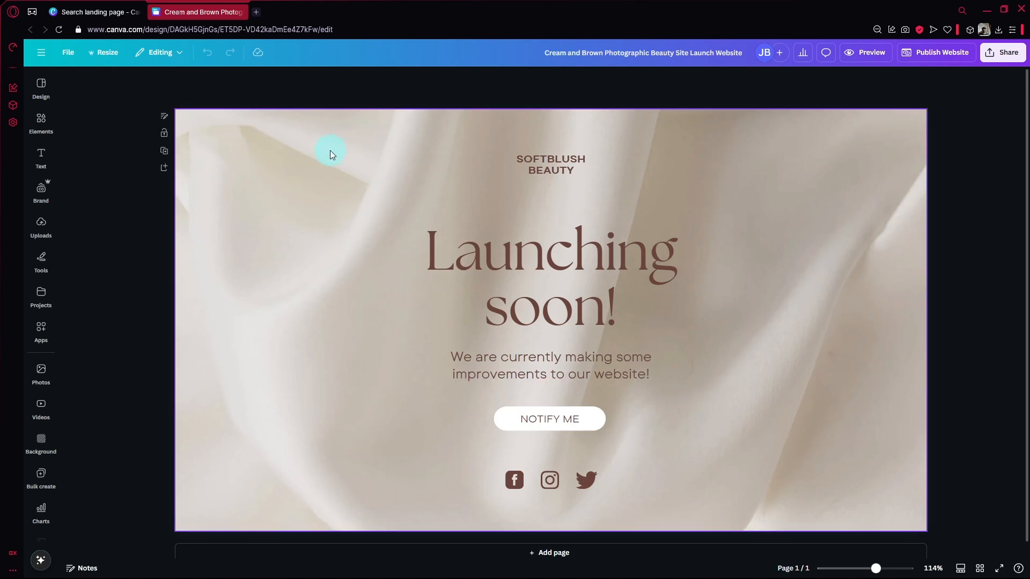
Search the elements for "product" and browse the photo results
left_click(37, 122)
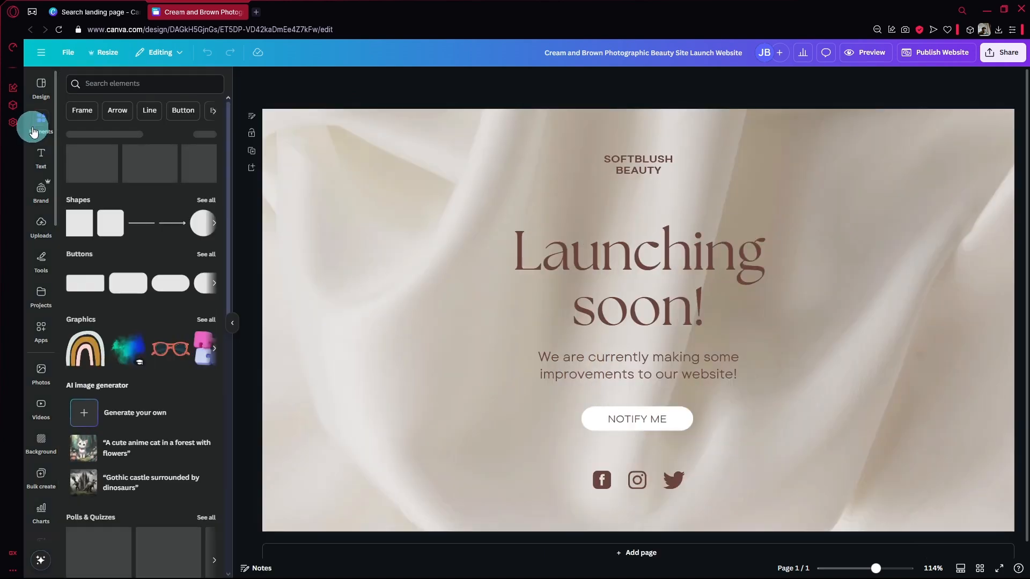
left_click(109, 86)
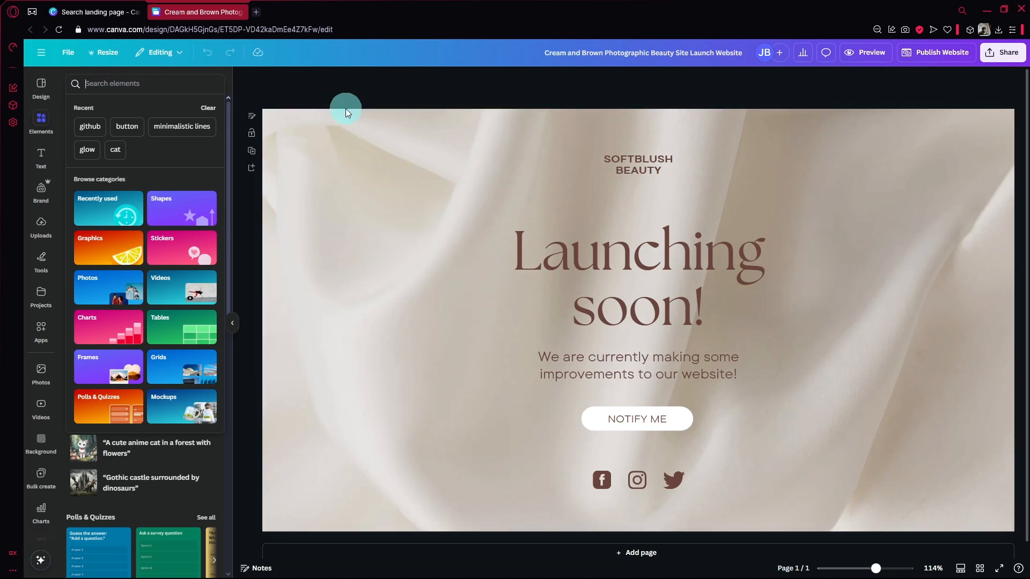
type("p")
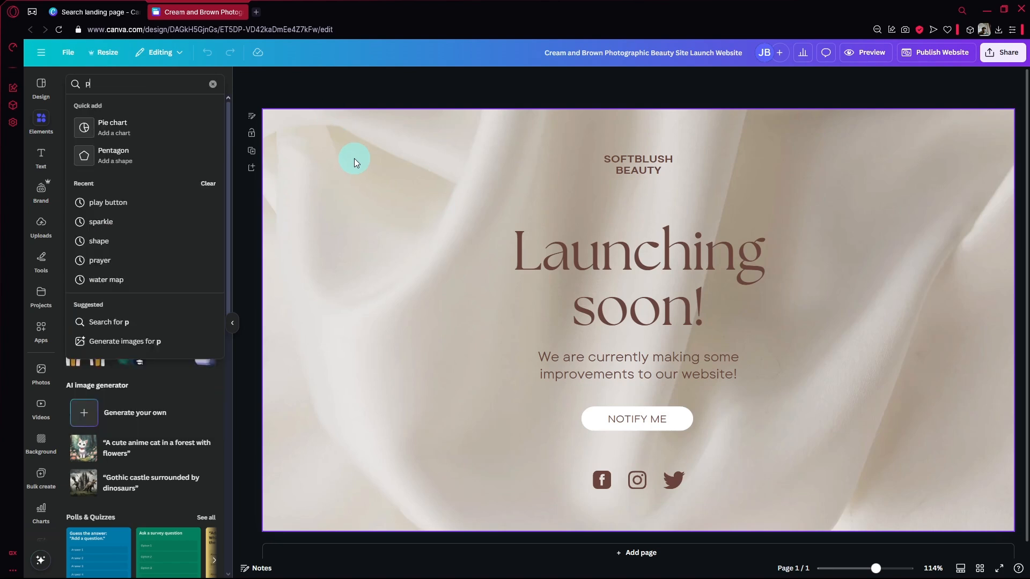
type("roduct")
key("Return")
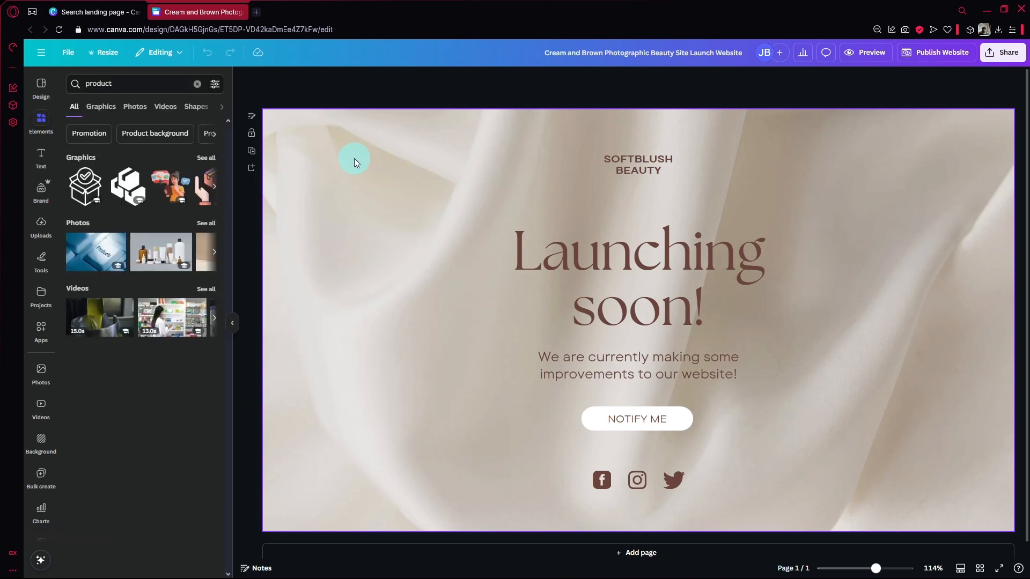
left_click(139, 111)
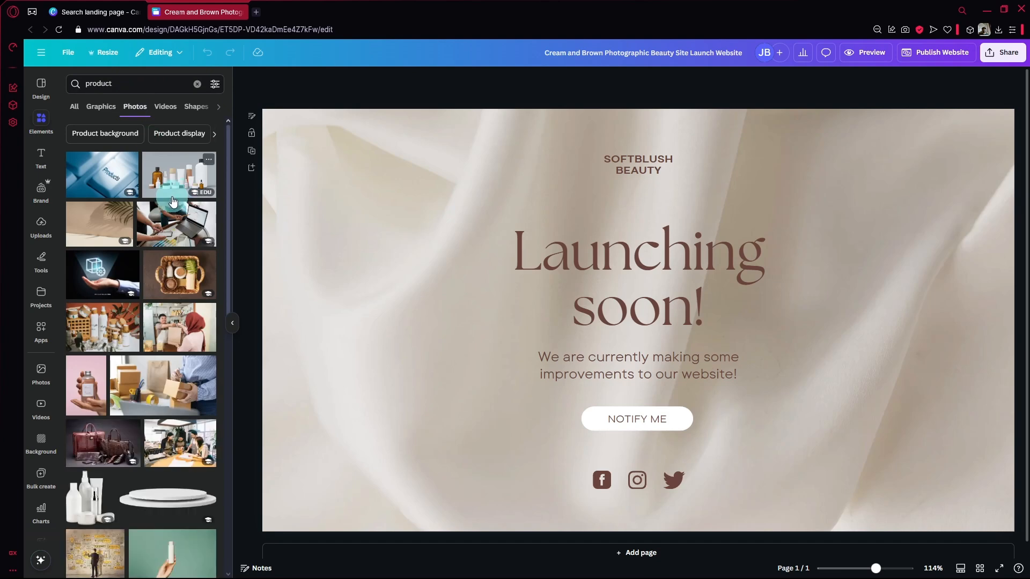
scroll(176, 258, "down", 2)
scroll(176, 258, "down", 3)
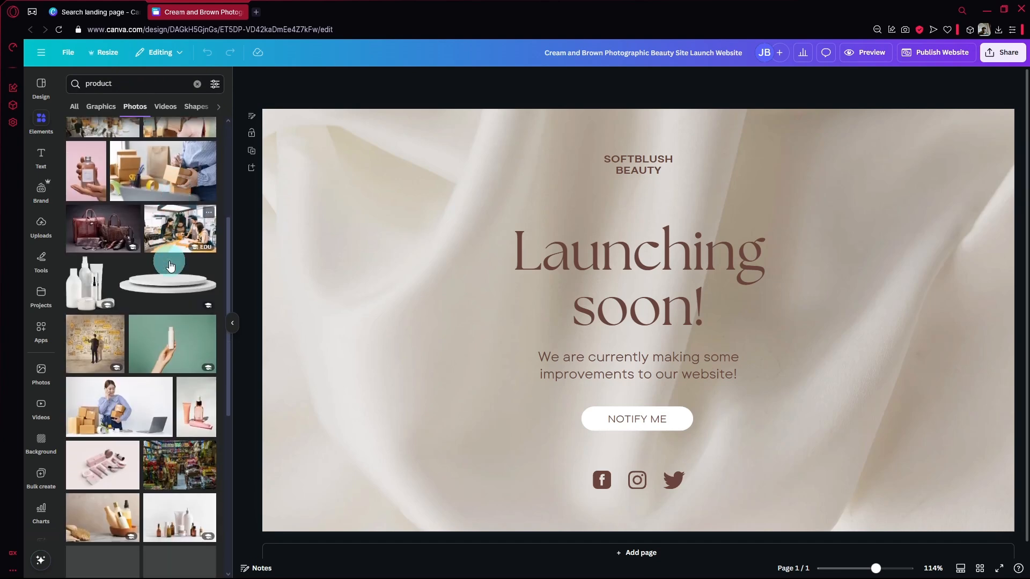
scroll(161, 225, "up", 5)
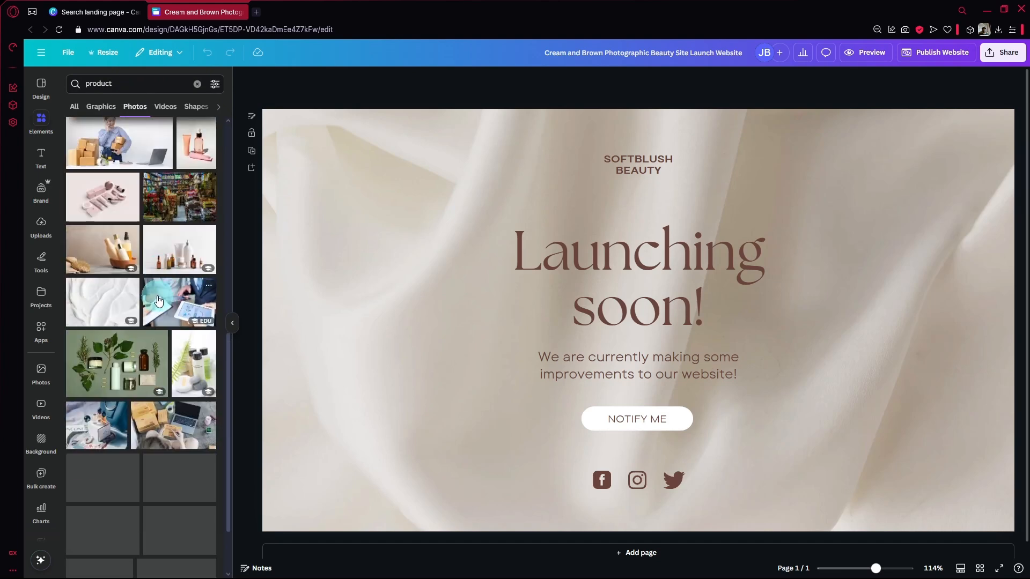
Search the photos for "laptop" and add the open silver laptop with a black screen to the page
left_click(150, 80)
type("laptop")
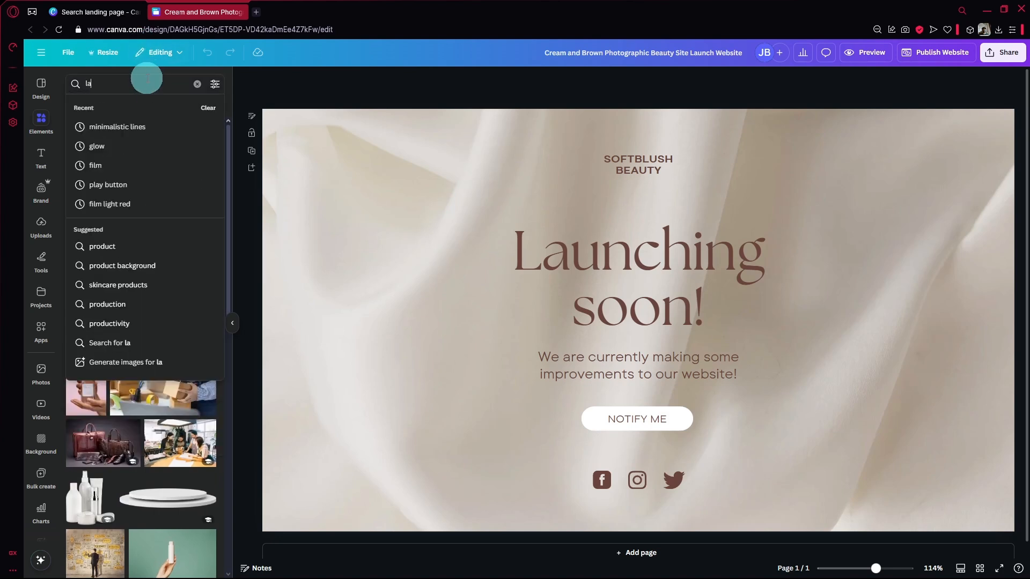
key("Return")
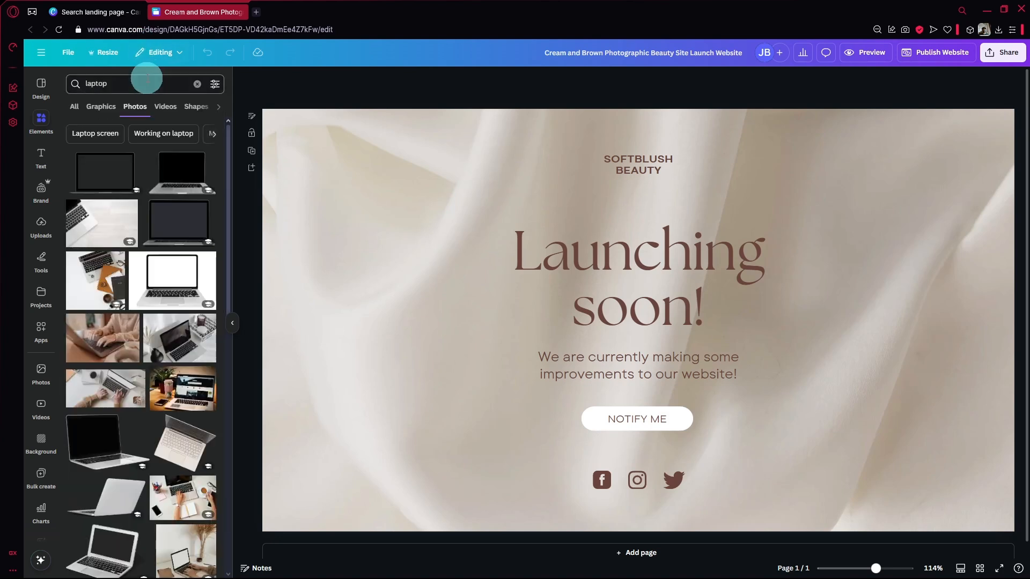
scroll(138, 206, "down", 5)
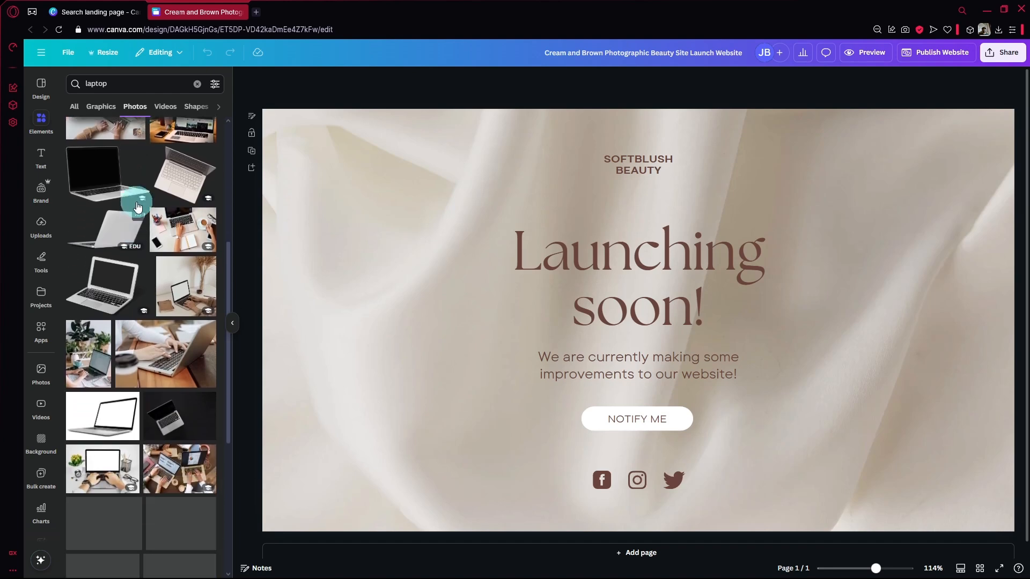
left_click(137, 206)
Shrink the laptop photo and move it to the lower left of the page, beside the "Launching soon!" heading
left_click(464, 293)
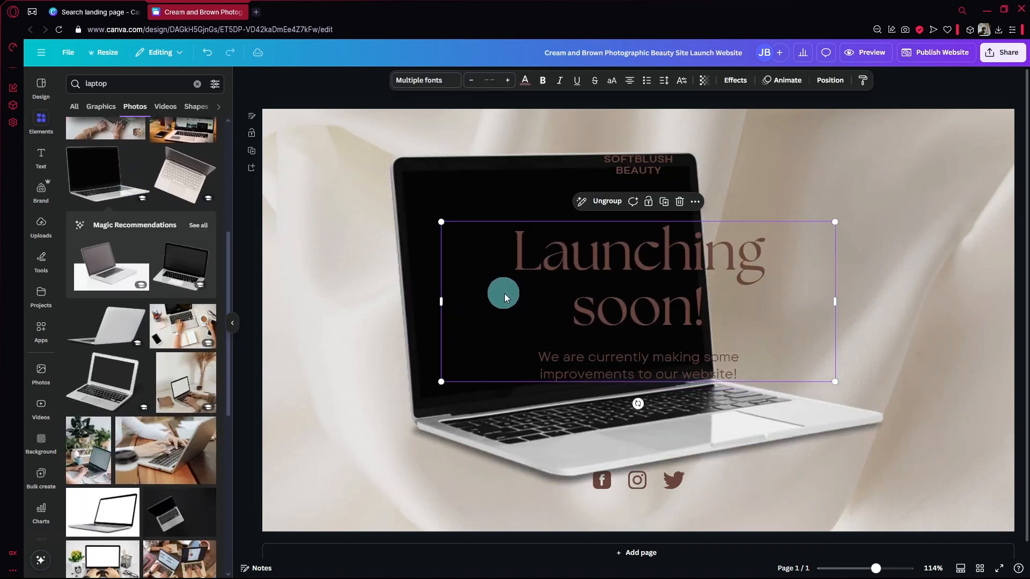
left_click(425, 244)
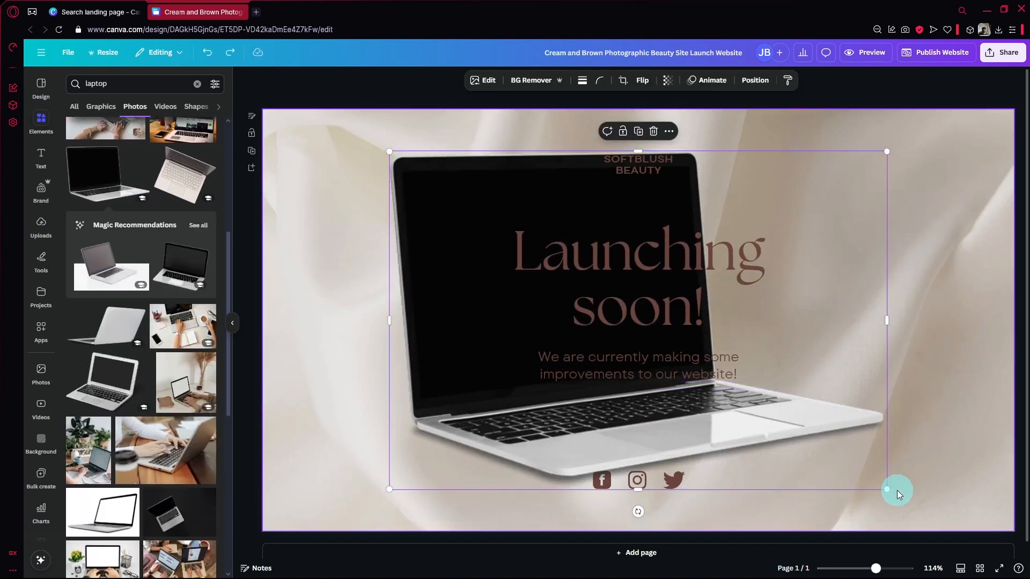
left_click_drag(896, 491, 697, 359)
left_click_drag(464, 207, 349, 305)
Explore the image editing effects for the laptop photo, including the Duotone presets and Face Retouch
left_click(489, 81)
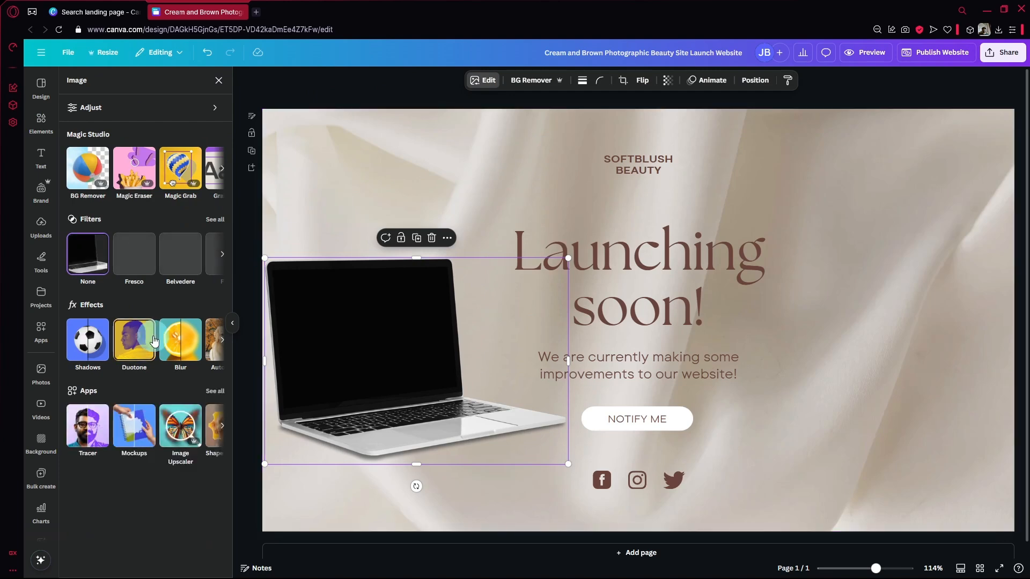
left_click(140, 345)
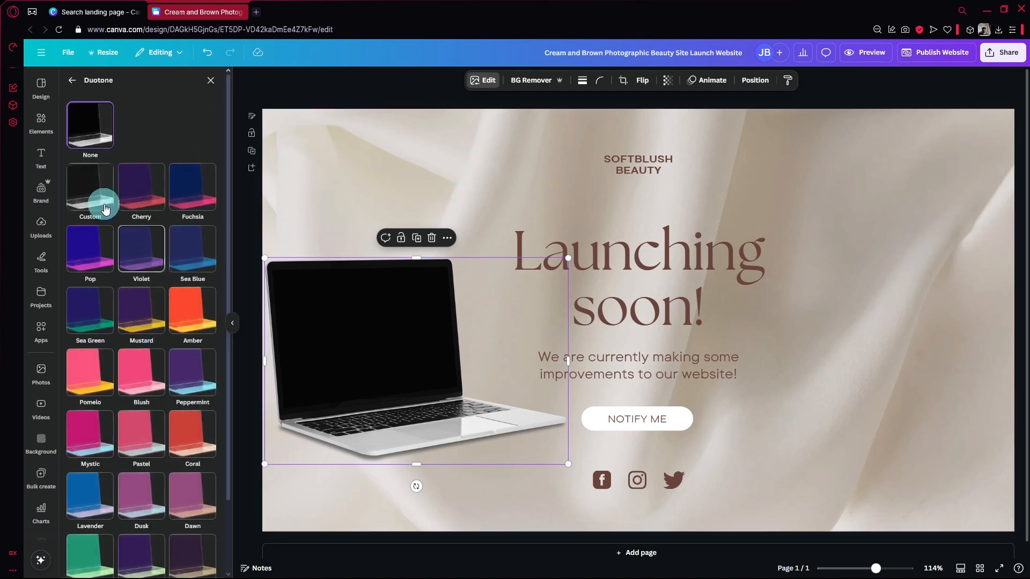
left_click(72, 82)
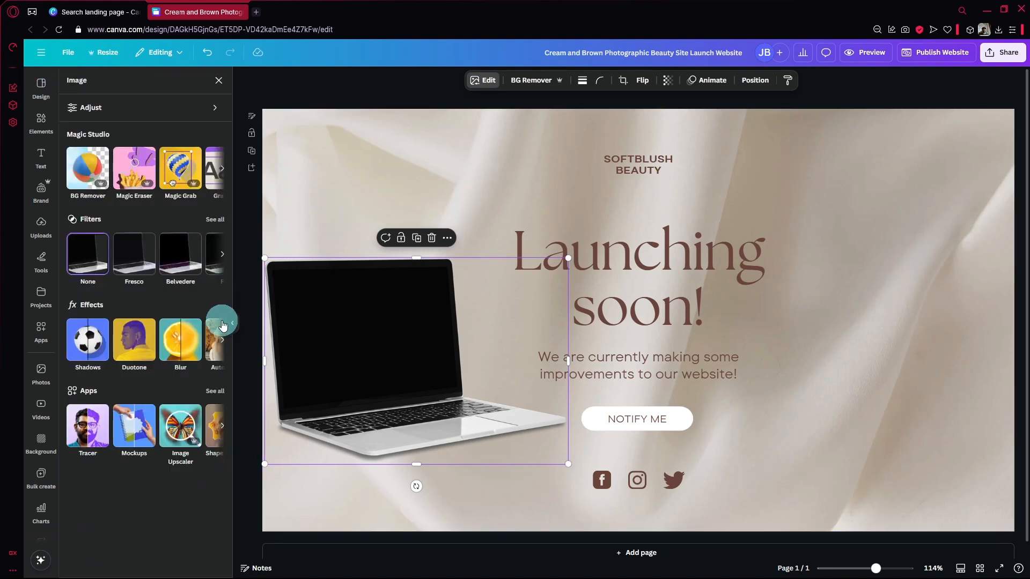
left_click(220, 342)
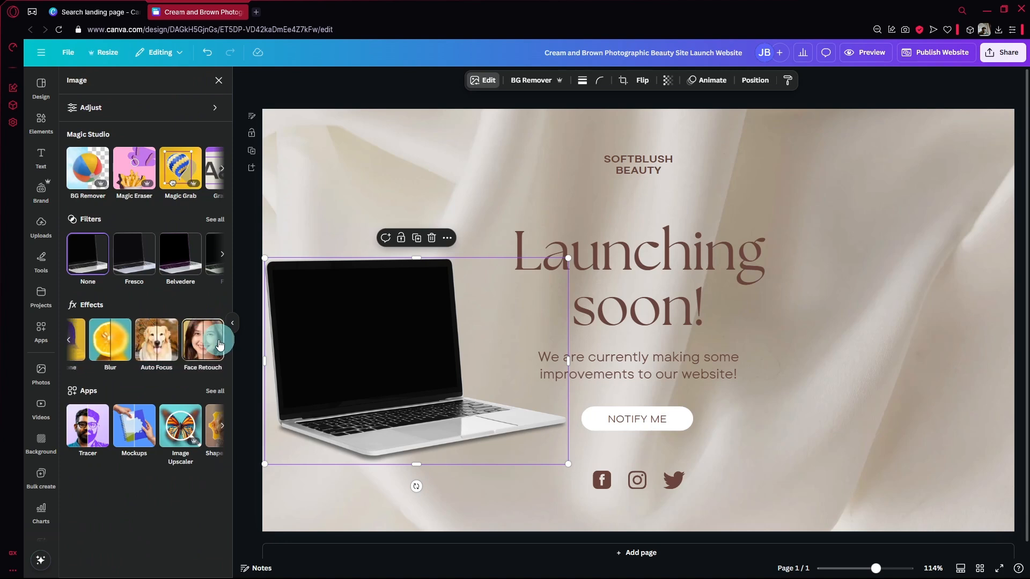
left_click(220, 344)
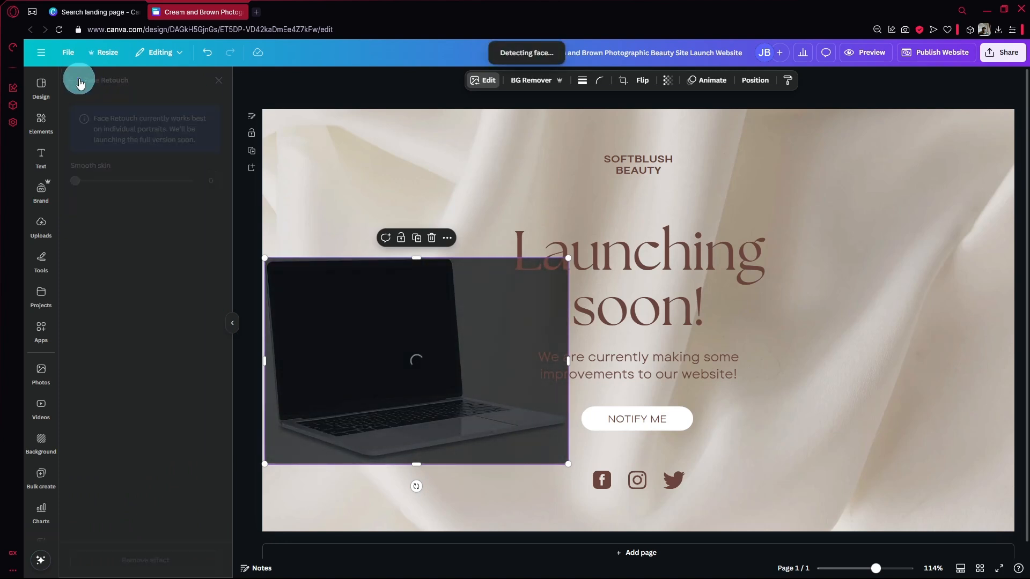
left_click(80, 82)
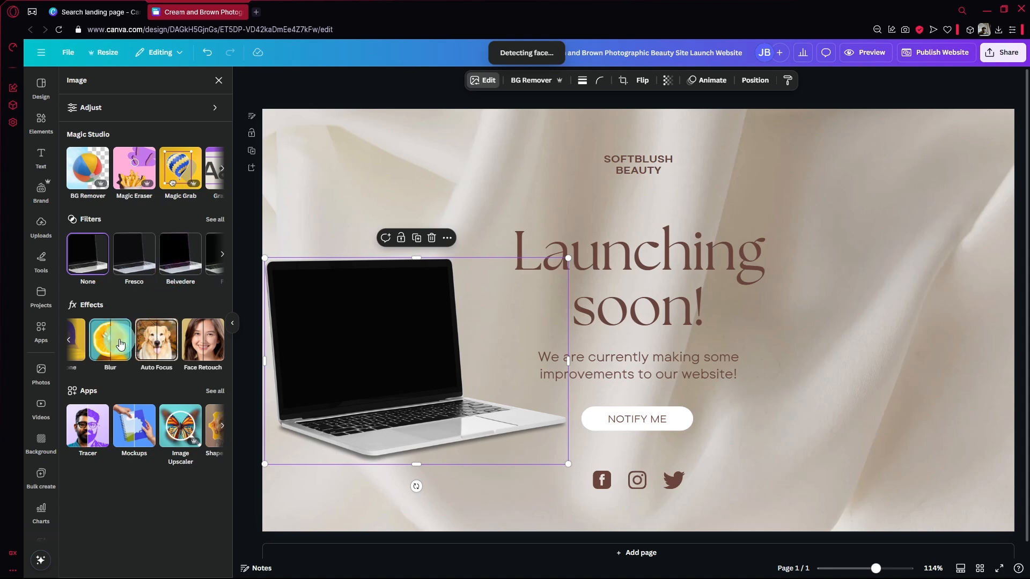
Browse the image apps for the laptop photo, preview Pixelify on it, and return to the image options without replacing it
left_click(69, 341)
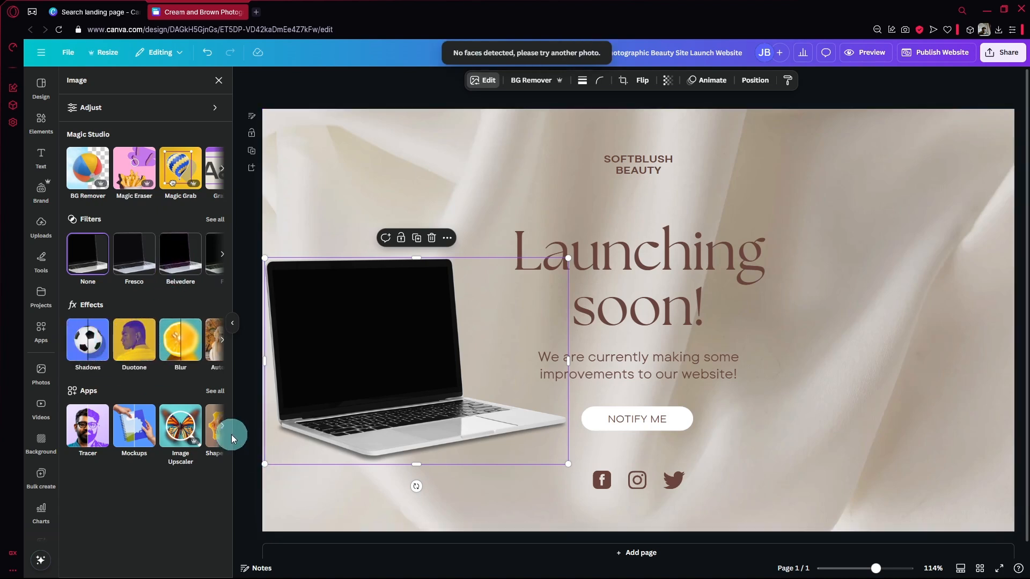
left_click(222, 423)
left_click(223, 423)
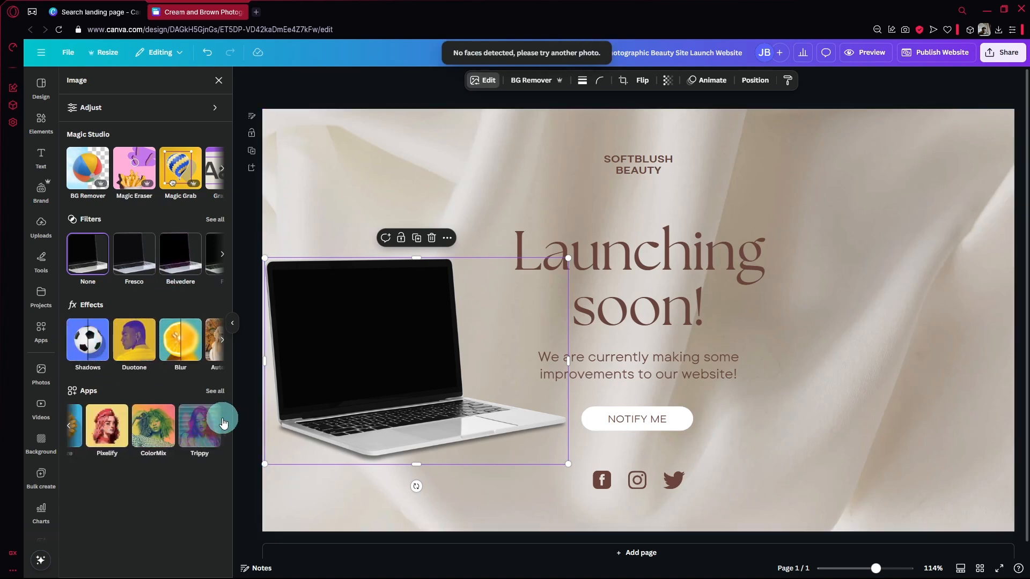
left_click(89, 429)
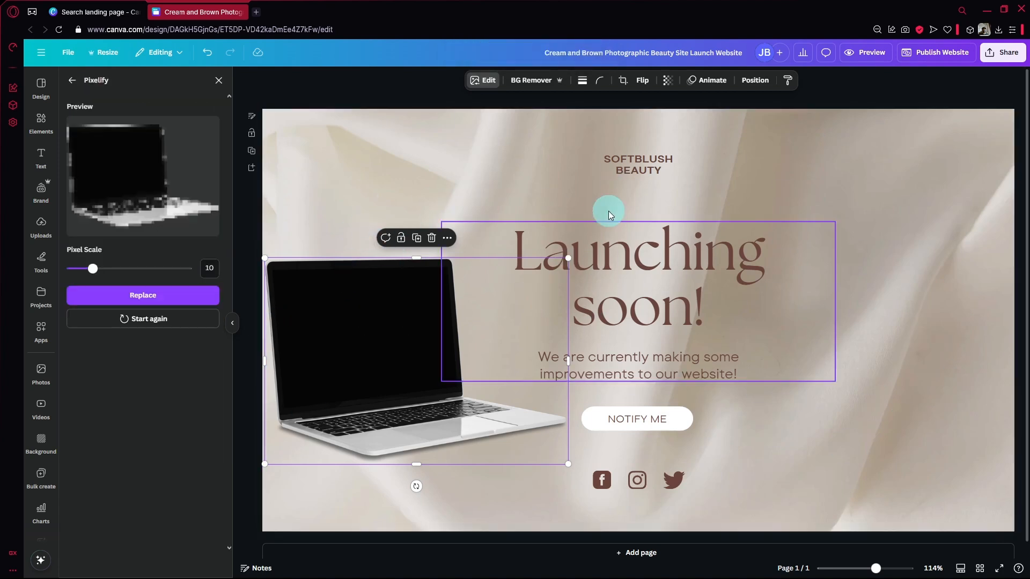
left_click(72, 80)
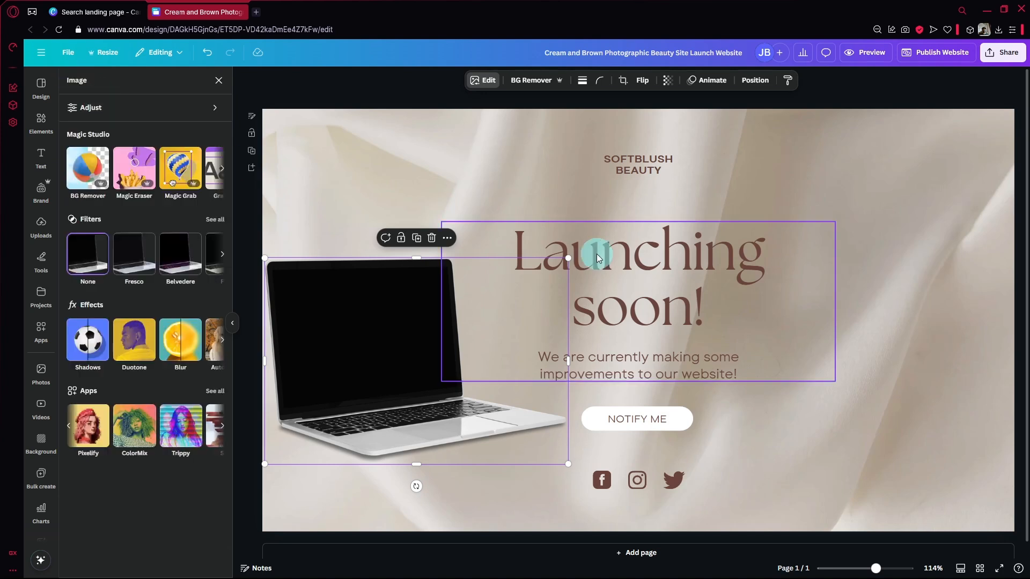
scroll(797, 188, "down", 2)
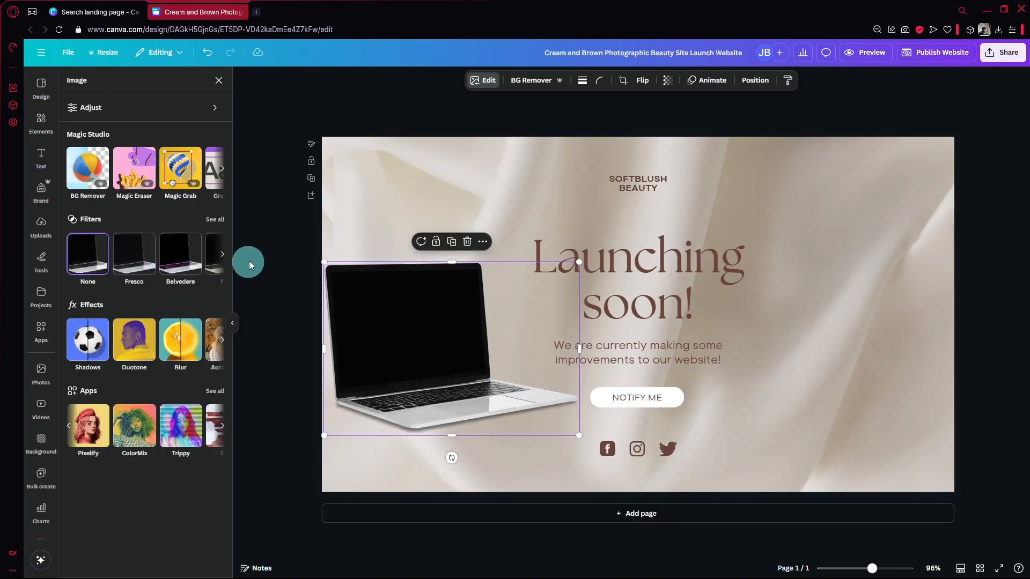
Apply the Screen app's Halftone effect to the laptop photo and save it, keeping the design at one page
left_click(221, 425)
left_click(110, 425)
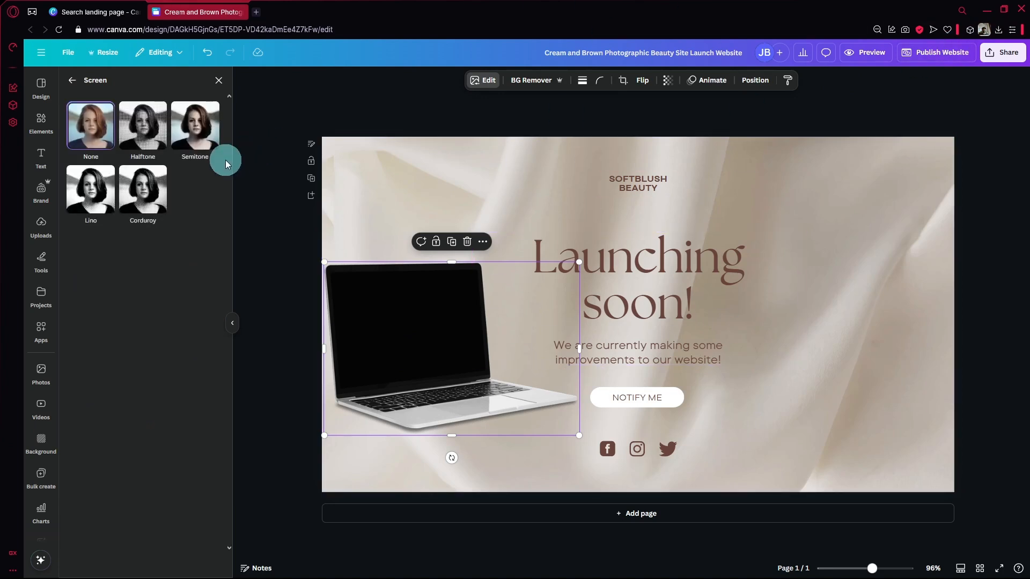
left_click(142, 125)
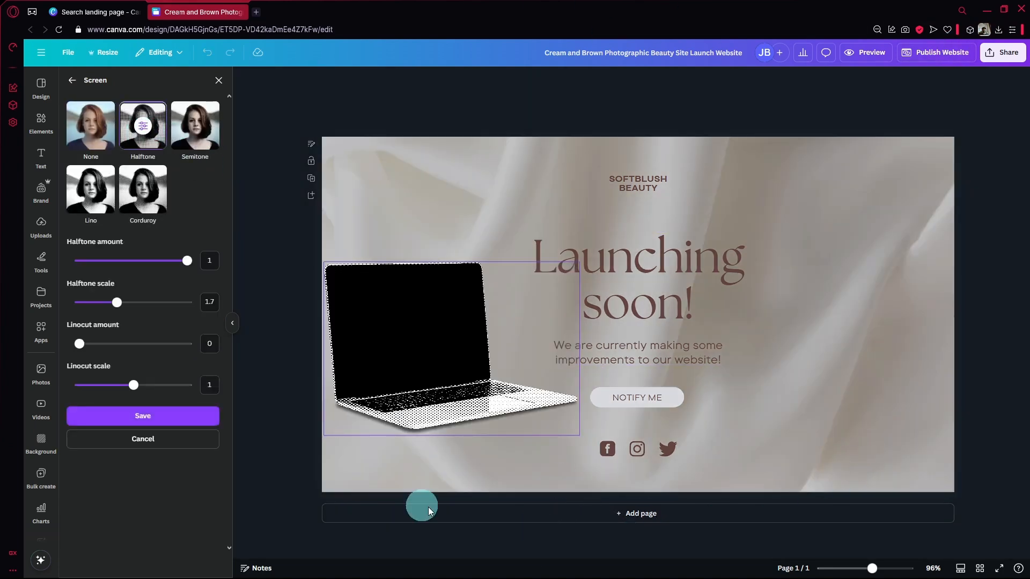
left_click(152, 423)
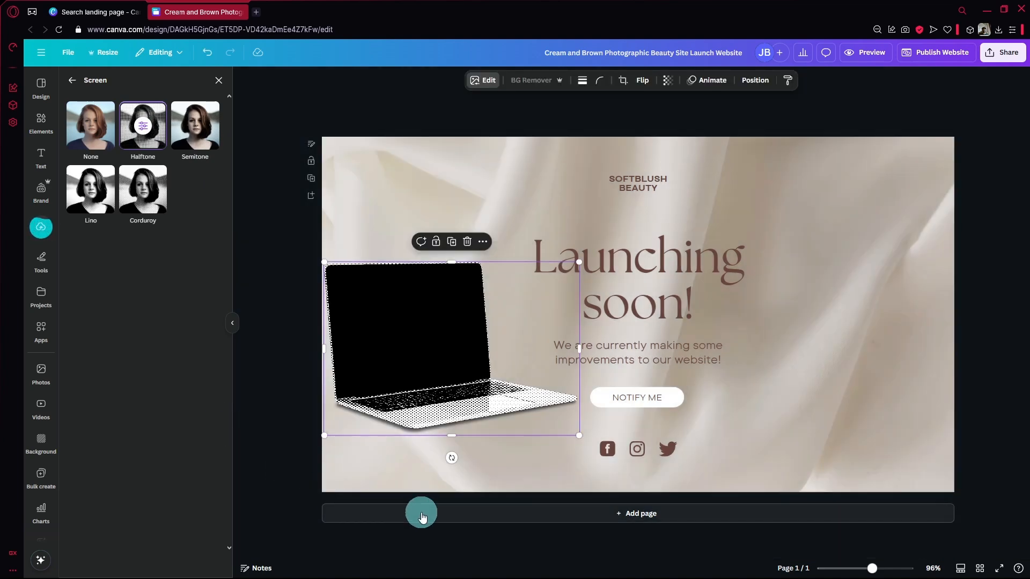
left_click(424, 513)
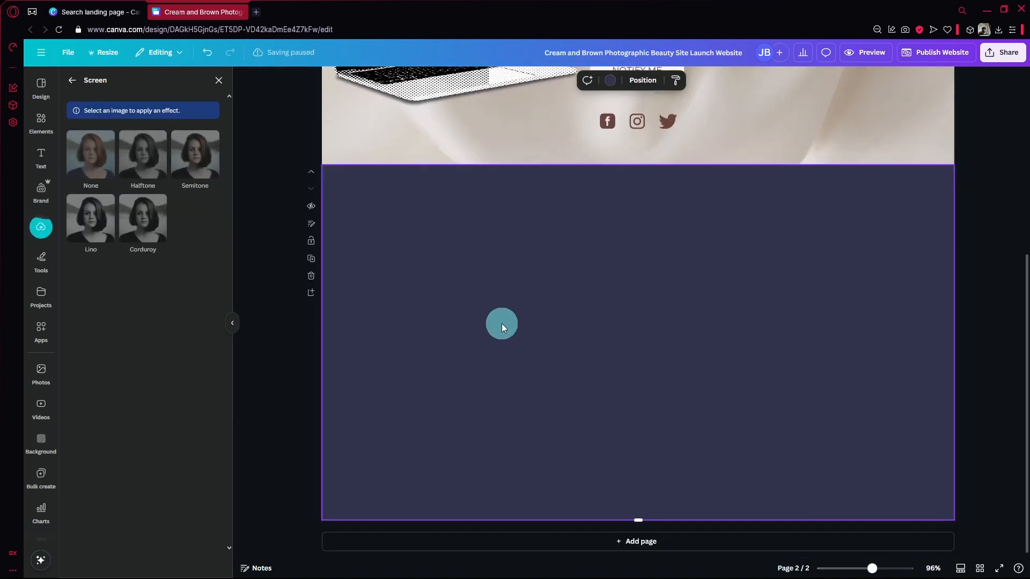
left_click(311, 275)
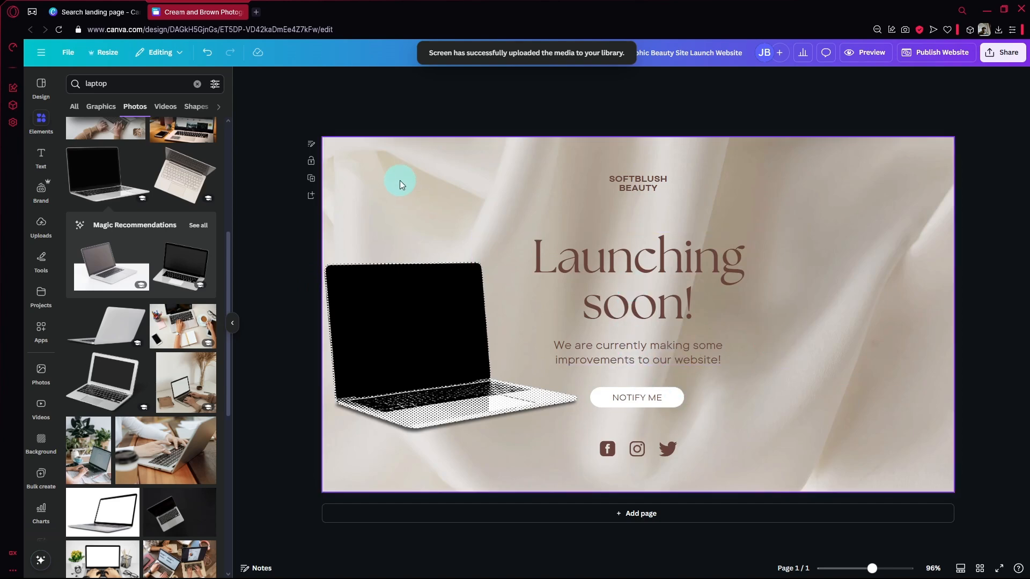
In the other browser tab, open the Modeling Portfolio Website design from the recent designs on the Canva home page
left_click(94, 12)
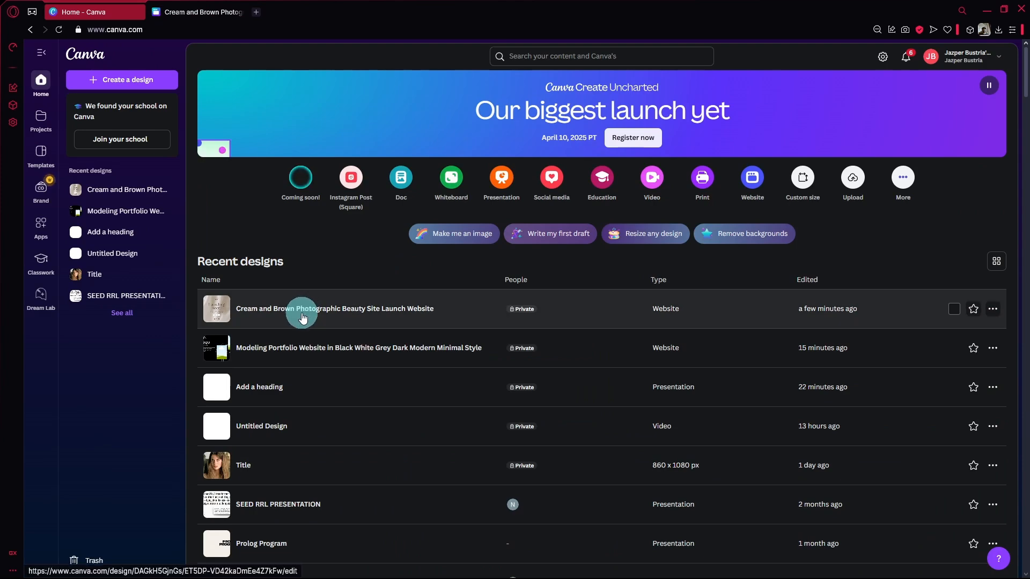
left_click_drag(301, 316, 302, 323)
left_click(305, 346)
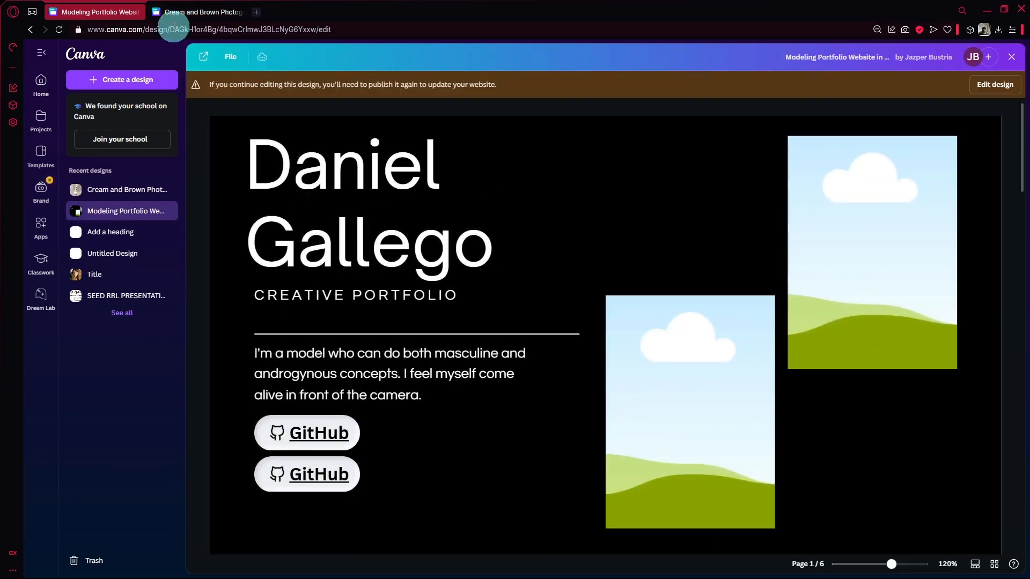
Return to the Cream and Brown beauty site design and publish it as a website at testingeeee.my.canva.site
left_click(182, 12)
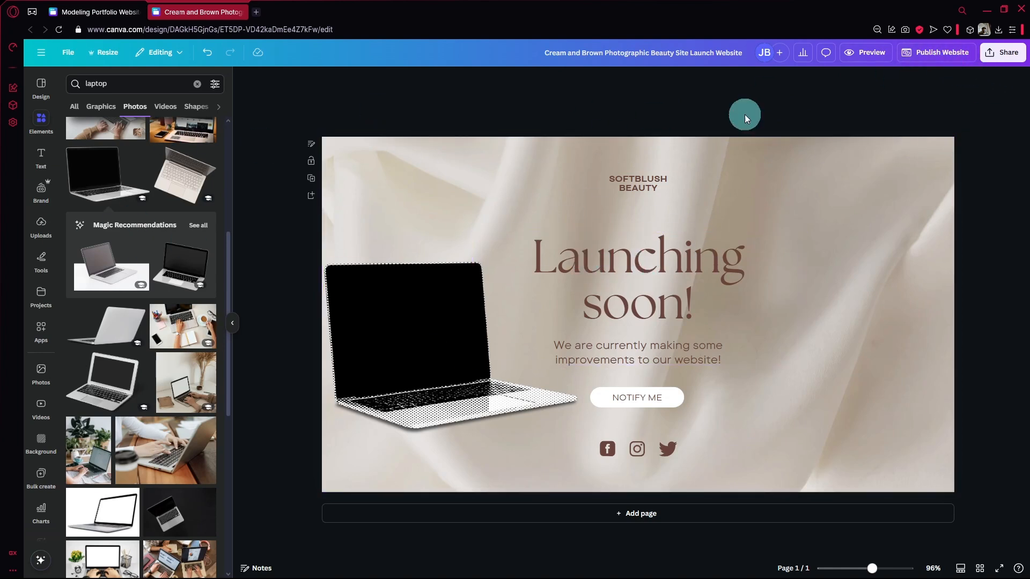
left_click(964, 55)
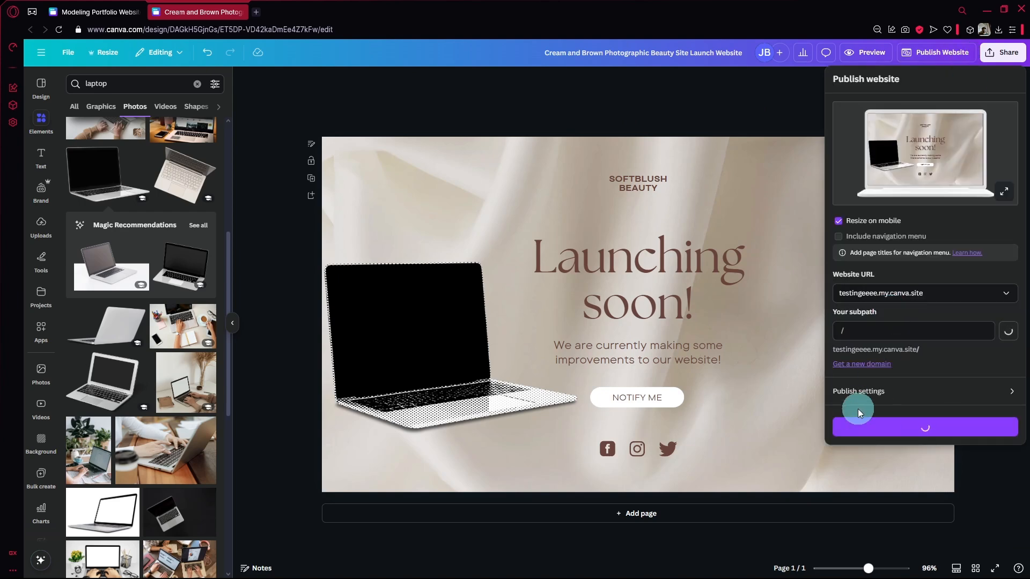
left_click(903, 435)
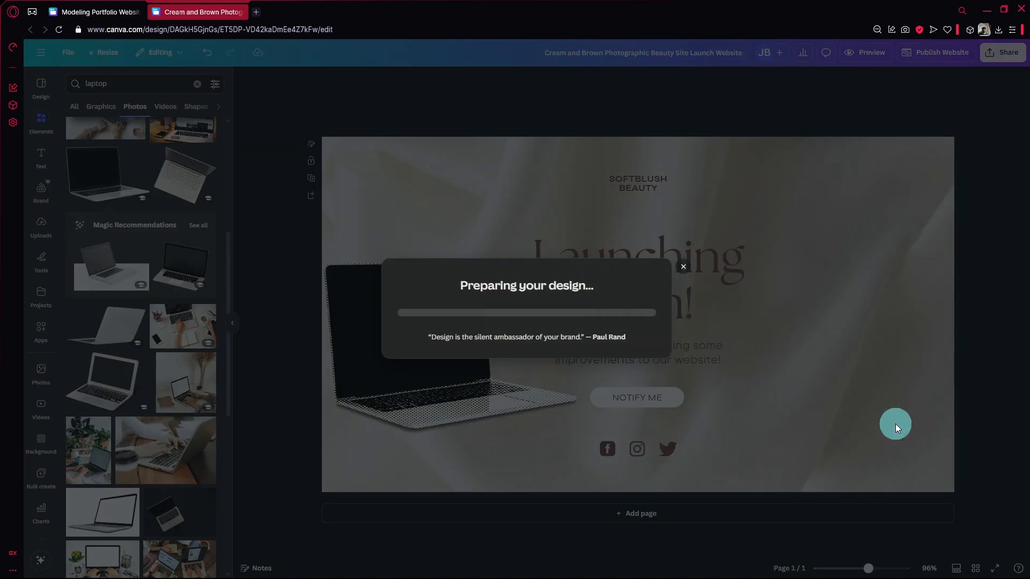
Open the Modeling Portfolio design for editing and select the upper GitHub button on page 1
left_click(98, 16)
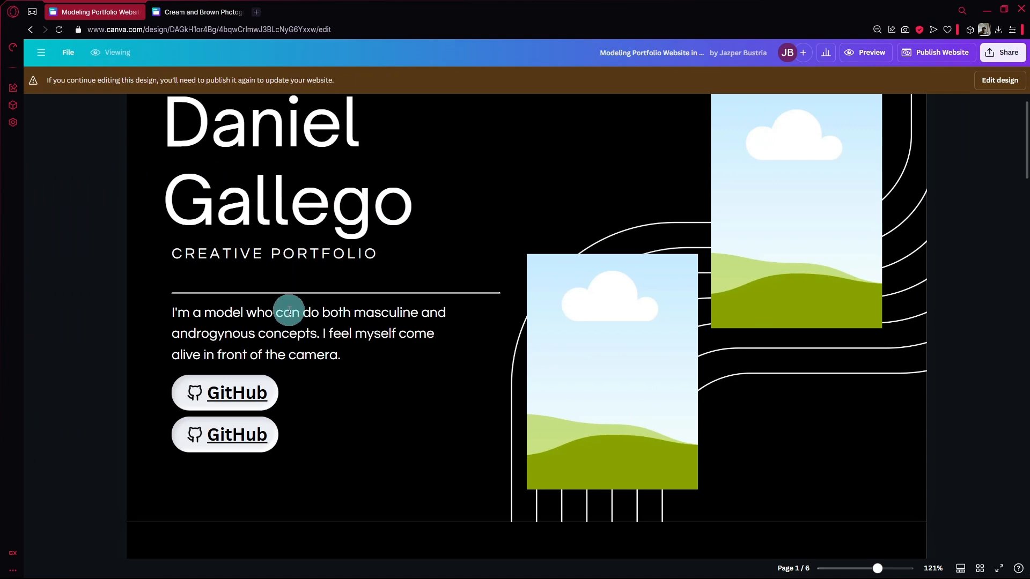
left_click(221, 390)
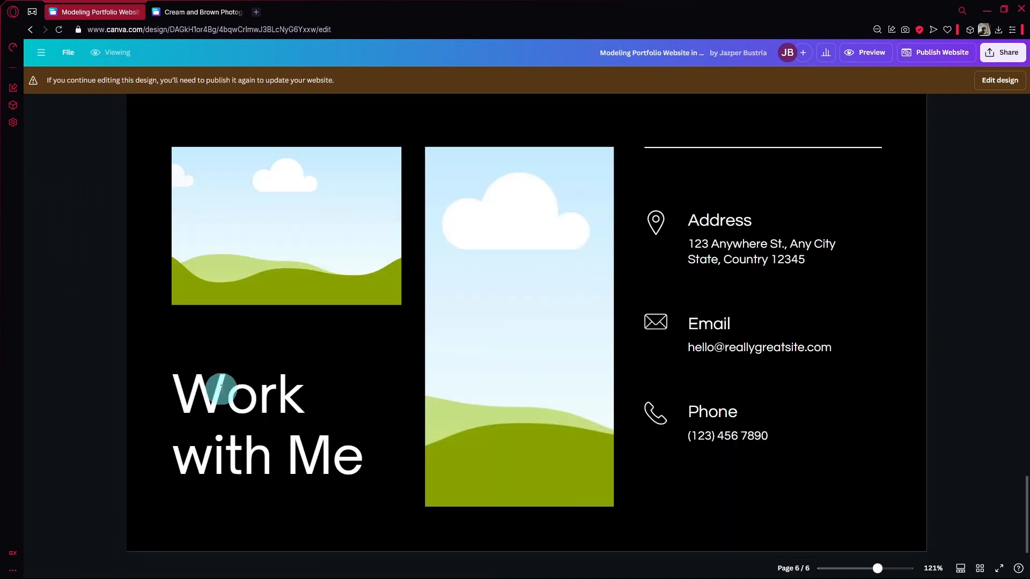
scroll(266, 271, "up", 7)
scroll(816, 223, "up", 8)
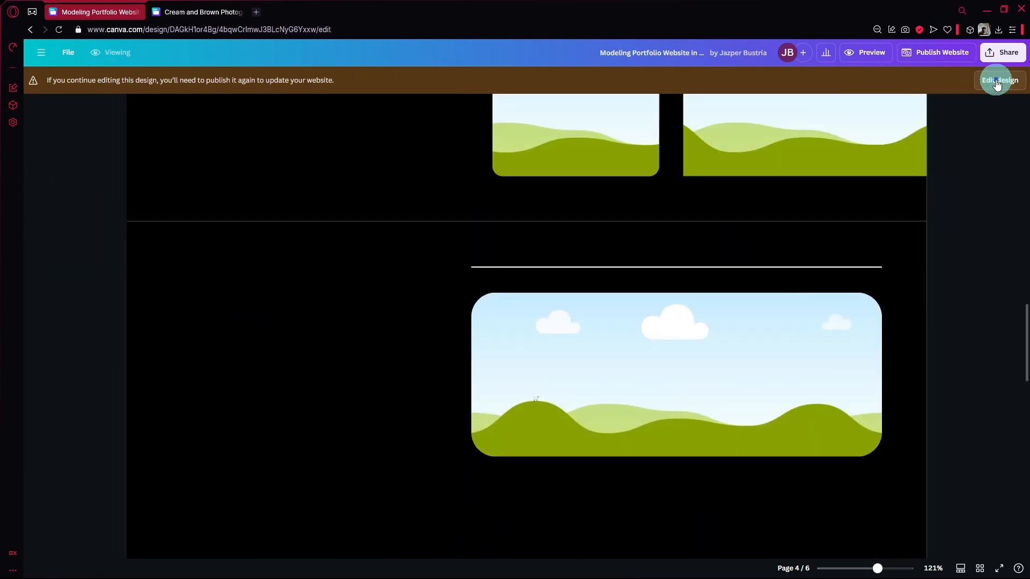
left_click(994, 80)
scroll(386, 276, "up", 10)
scroll(386, 275, "up", 5)
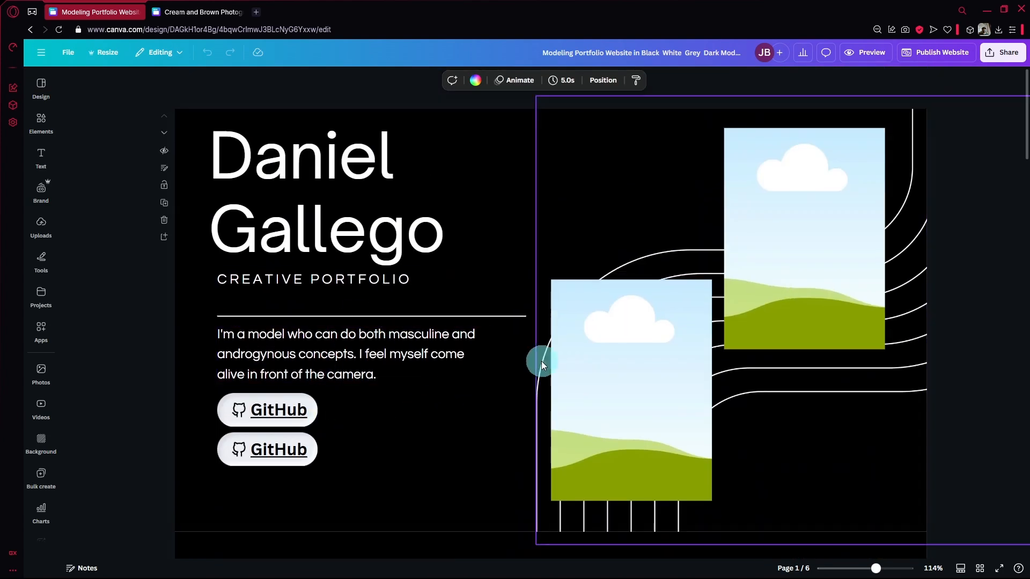
left_click(315, 413)
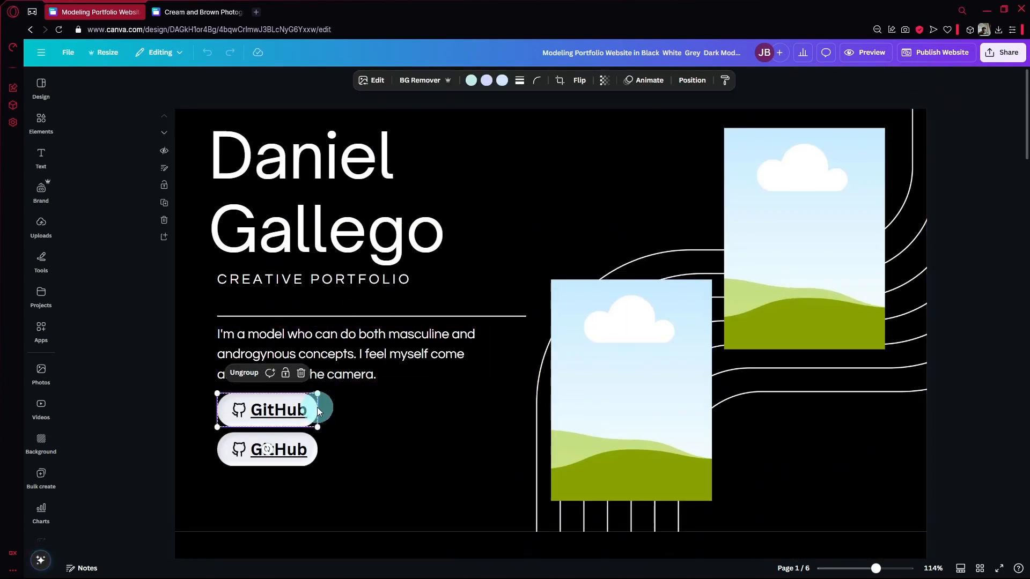